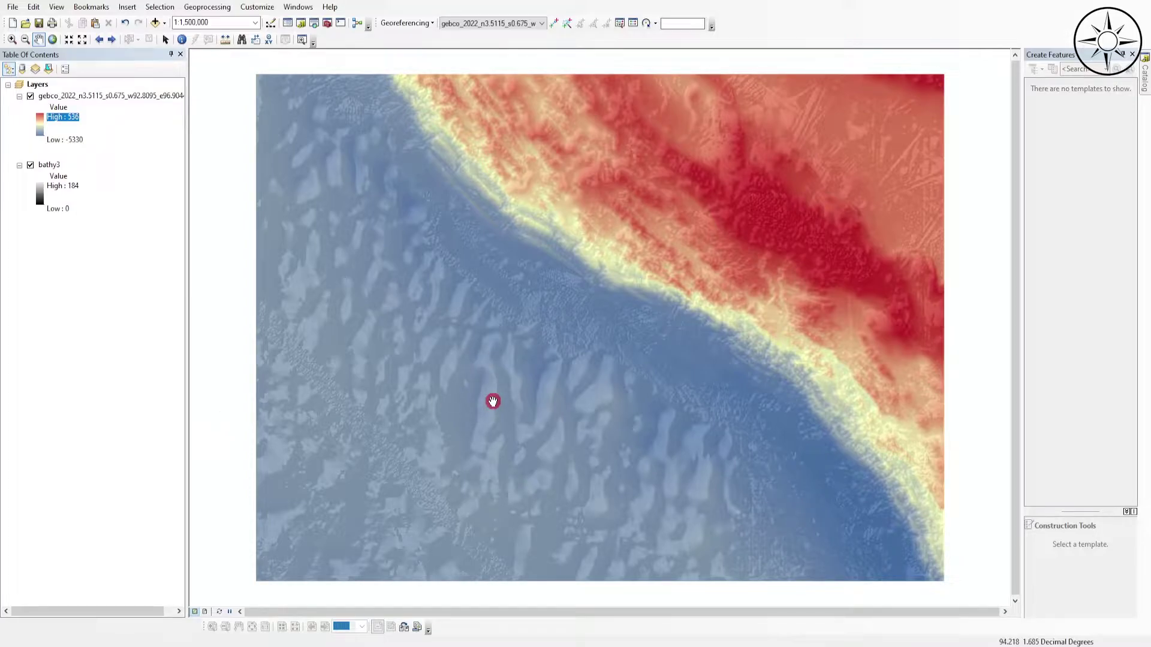
# - Switch from ArcMap to Chrome, where the Google results for 'gebco' are showing
pyautogui.click(321, 646)
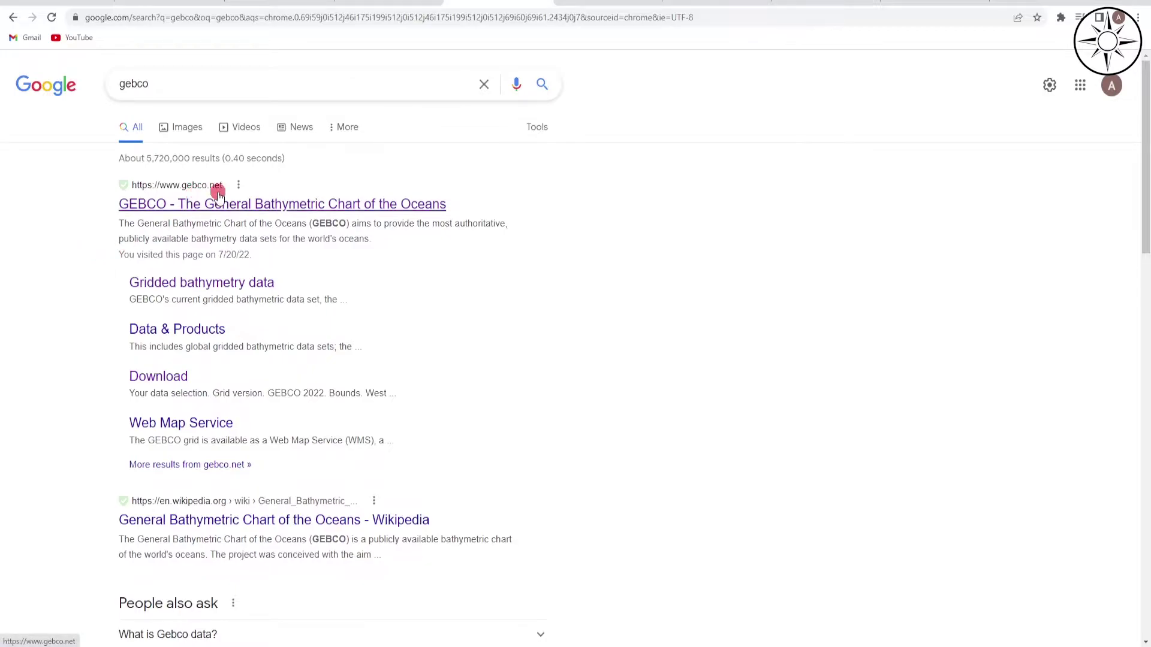
# - Open the official GEBCO site and go to its 'Download GEBCO's global grid' page
pyautogui.click(239, 204)
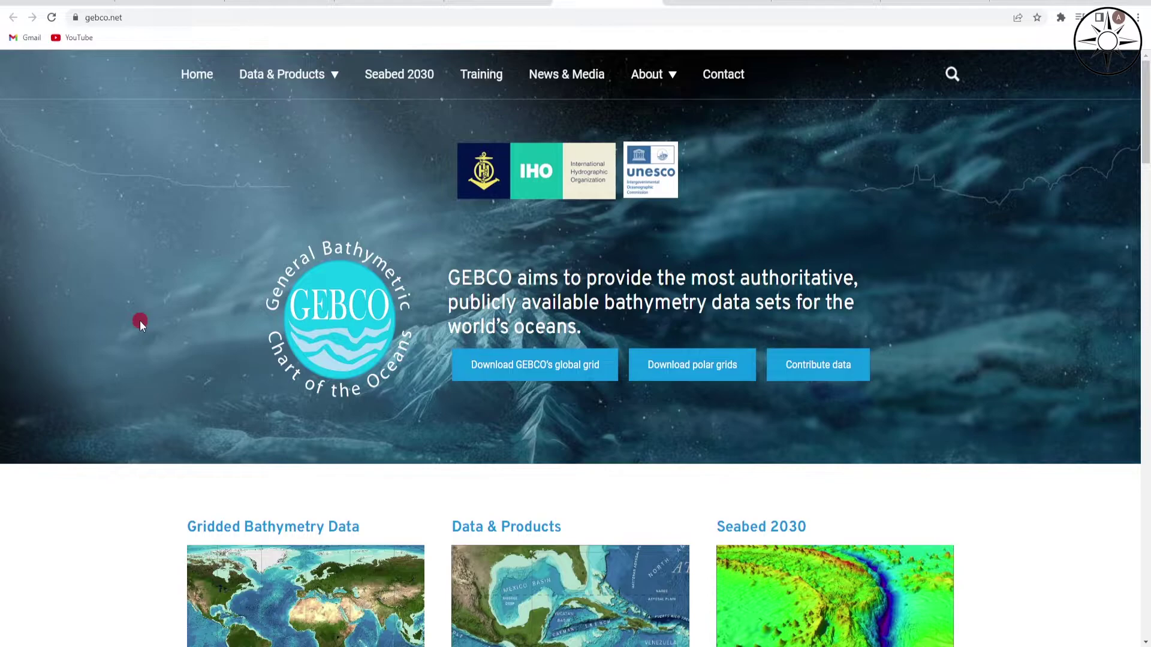
pyautogui.scroll(-2, 139, 322)
pyautogui.scroll(2, 139, 323)
pyautogui.click(537, 377)
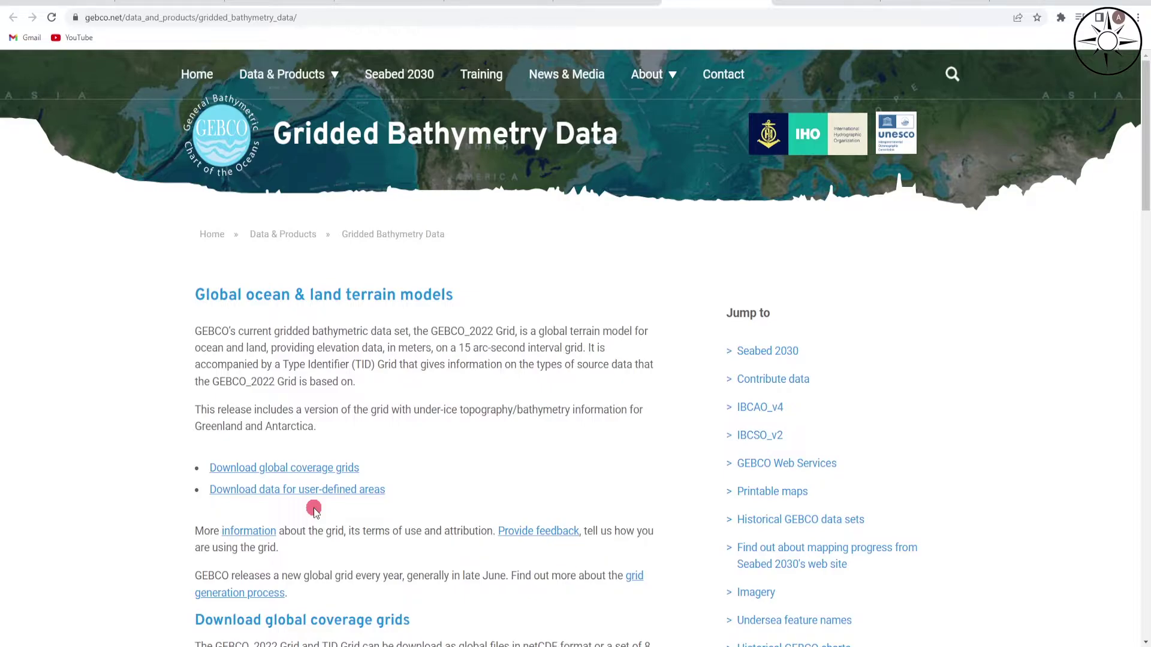
# - Jump to 'Download data for user-defined areas' and launch its download application
pyautogui.click(303, 490)
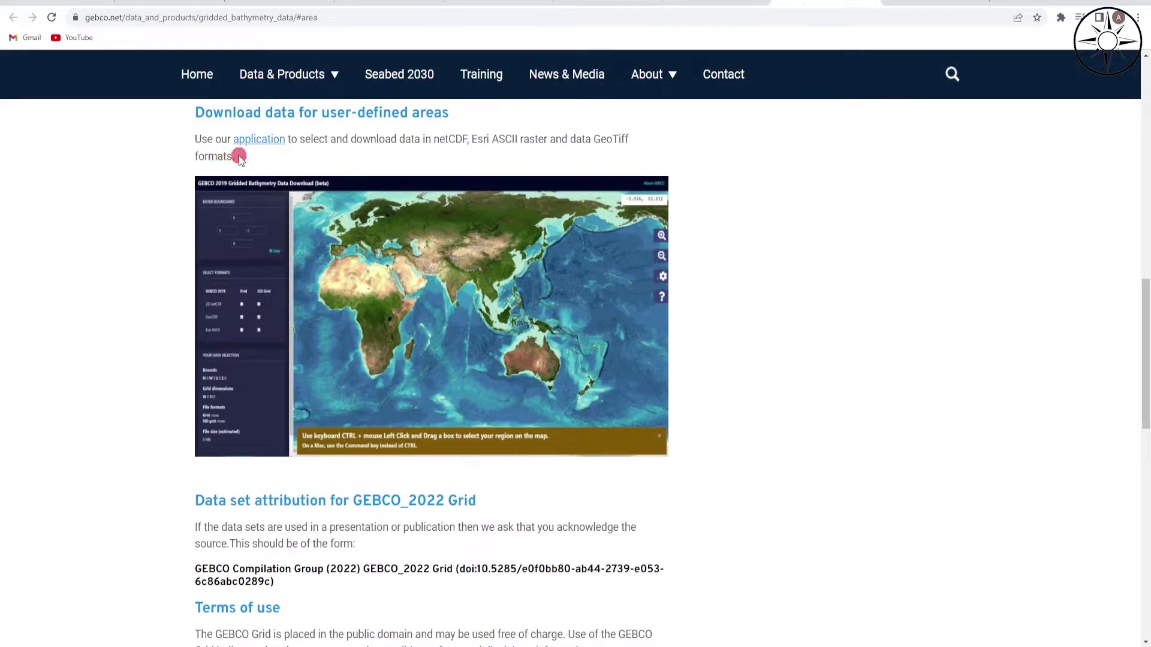
pyautogui.click(262, 153)
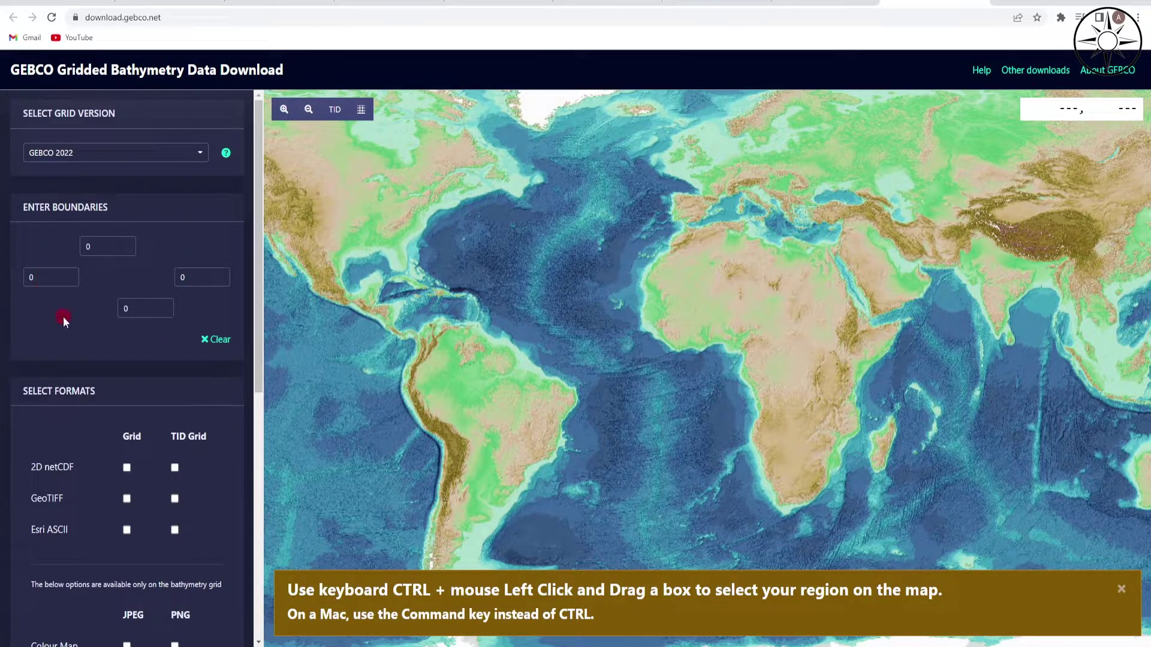
# - Pan and zoom the world map in on Sicily and the Ionian Sea east of it
pyautogui.moveTo(755, 305); pyautogui.dragTo(635, 292)
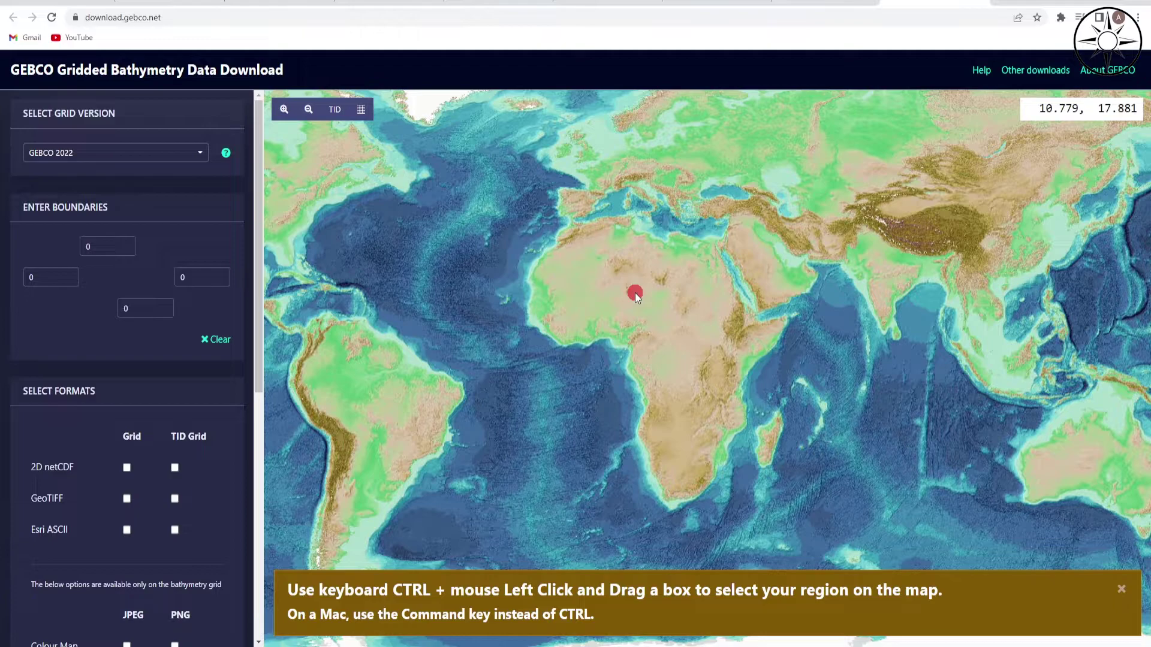
pyautogui.scroll(3, 667, 204)
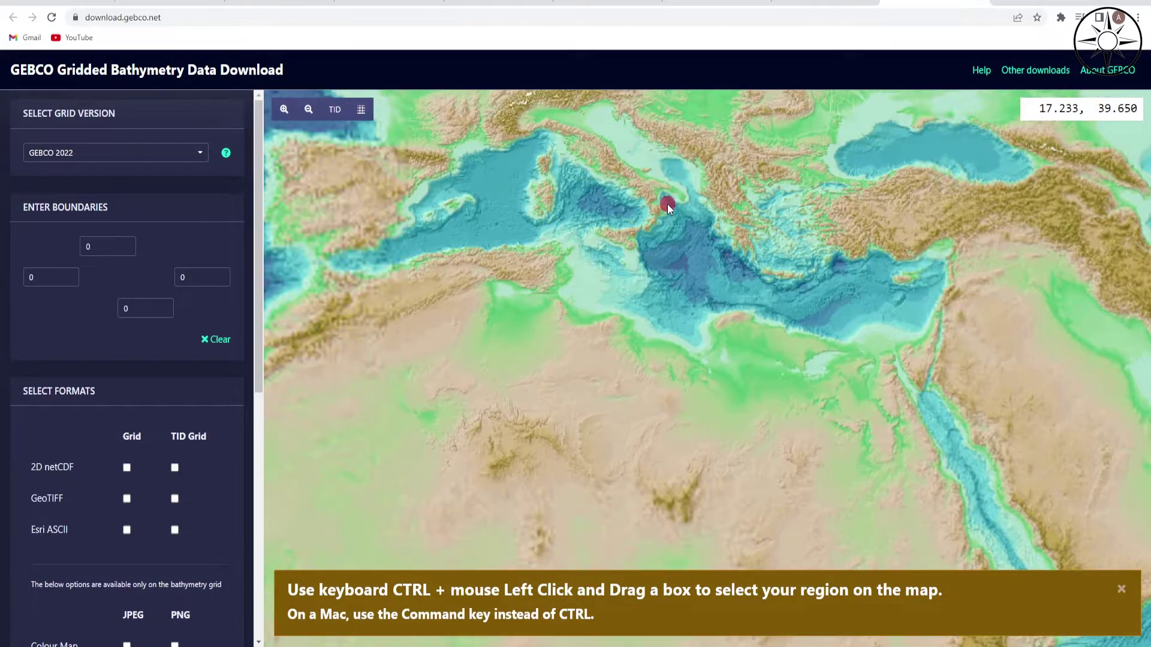
pyautogui.scroll(1, 654, 265)
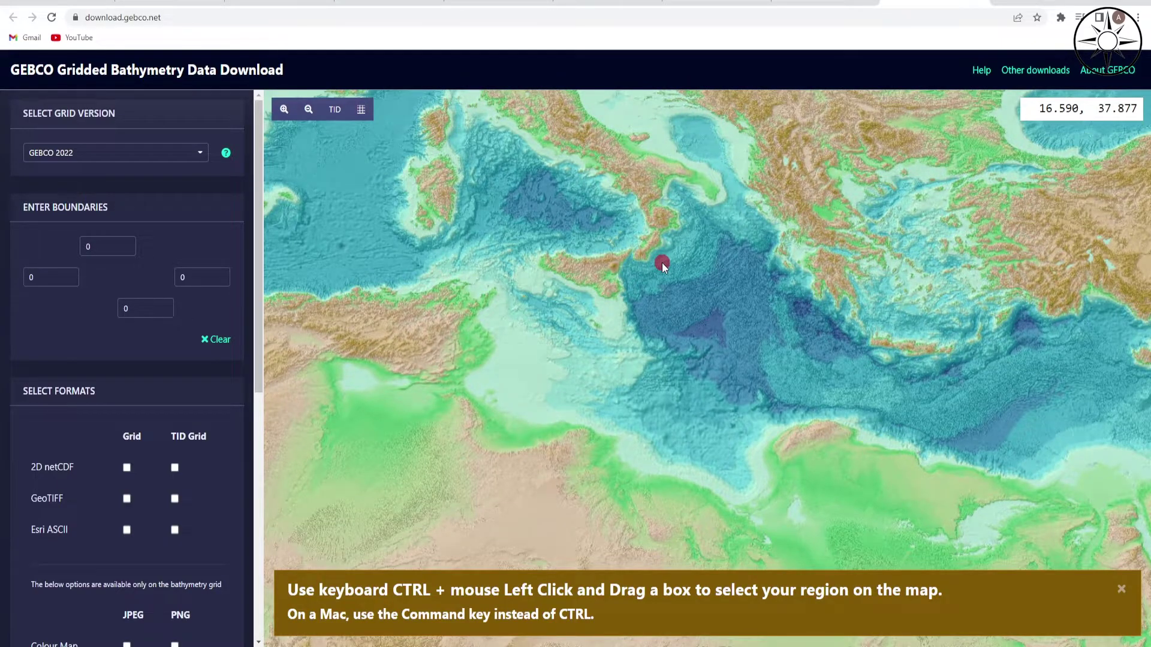
pyautogui.scroll(1, 638, 265)
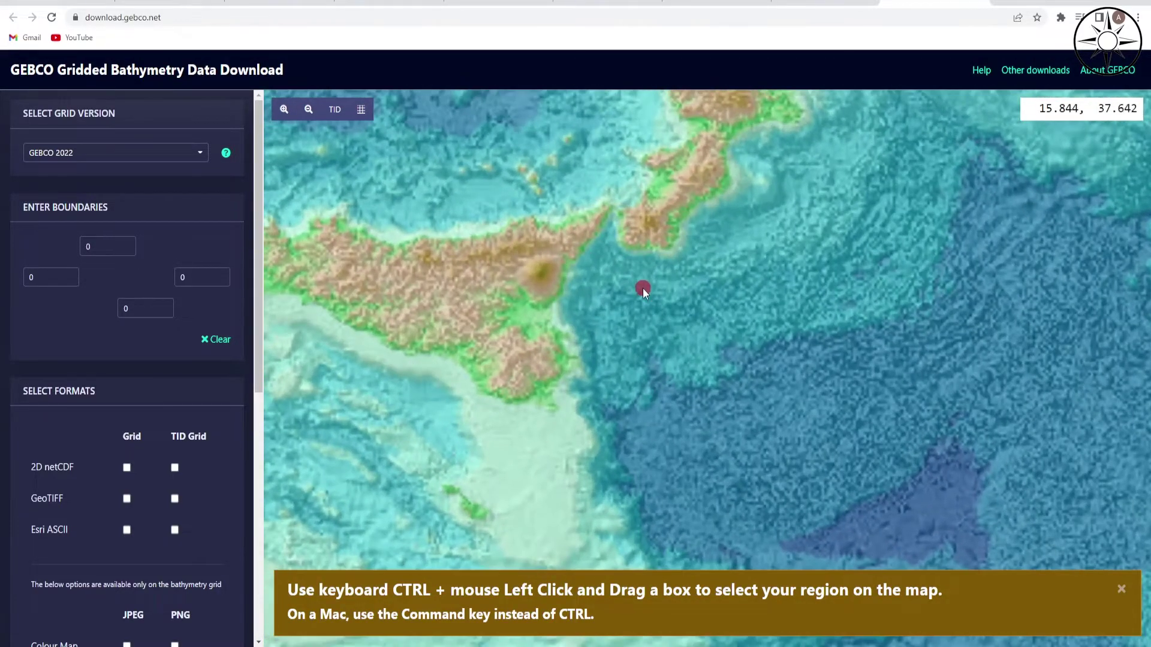
pyautogui.moveTo(610, 292); pyautogui.dragTo(710, 310)
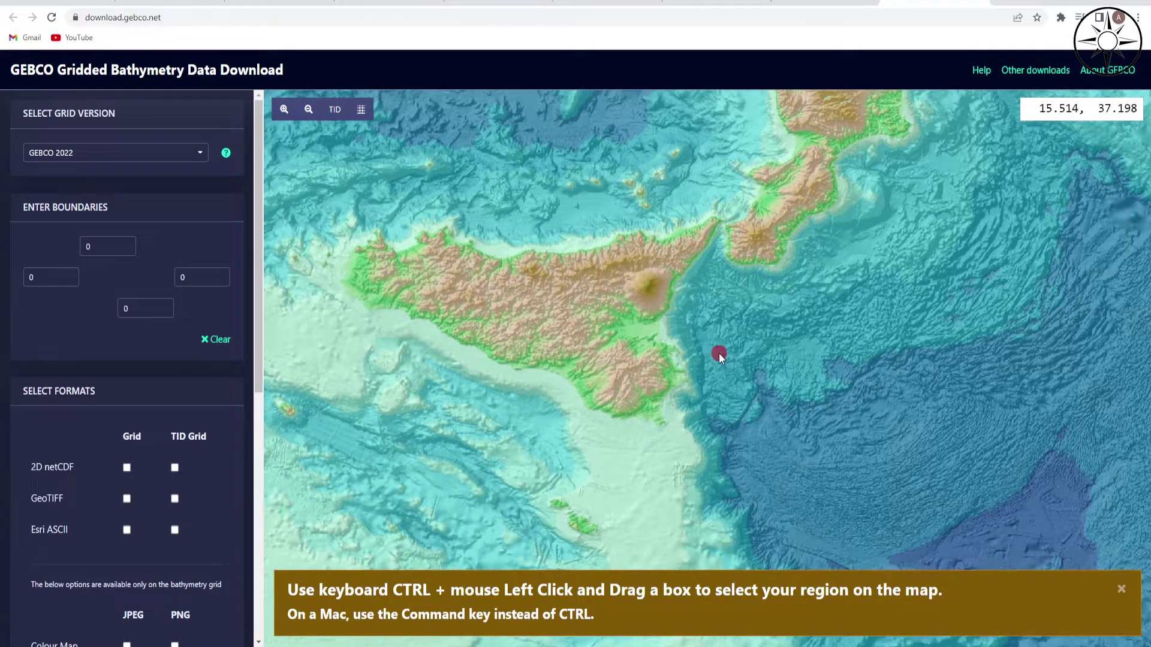
pyautogui.moveTo(718, 354); pyautogui.dragTo(656, 314)
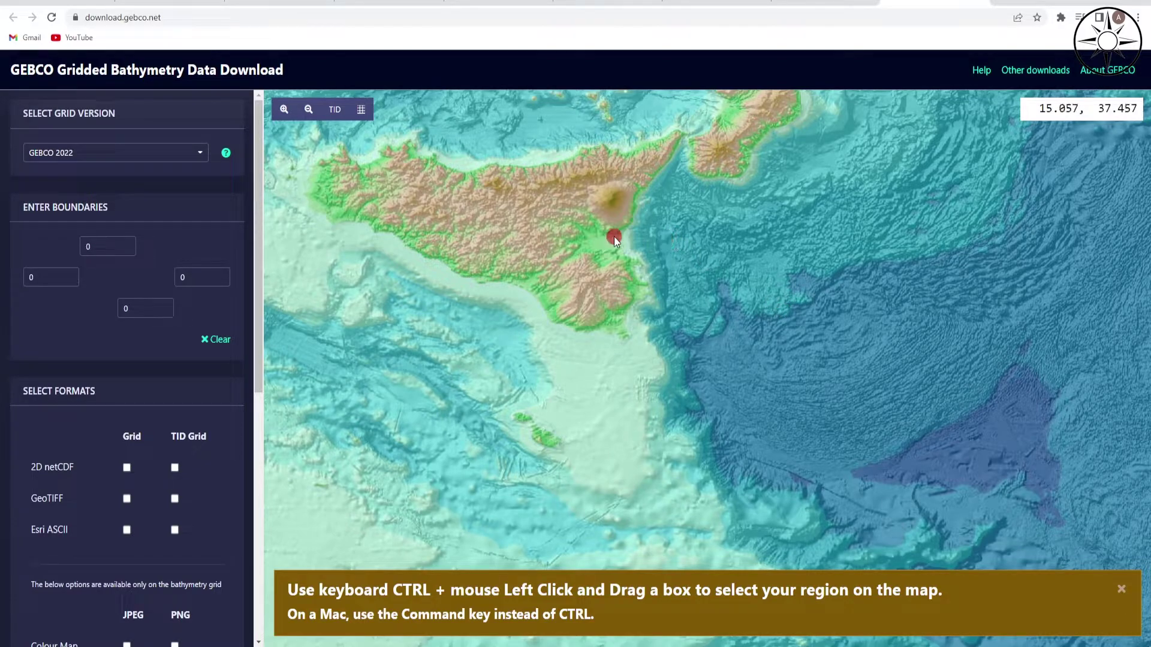
# - Box the sea east of Sicily: N 37.5602, S 36.6114, W 14.8128, E 16.3359
pyautogui.moveTo(589, 224)
pyautogui.mouseDown()
pyautogui.moveTo(682, 268)
pyautogui.moveTo(732, 340)
pyautogui.moveTo(772, 345)
pyautogui.mouseUp()
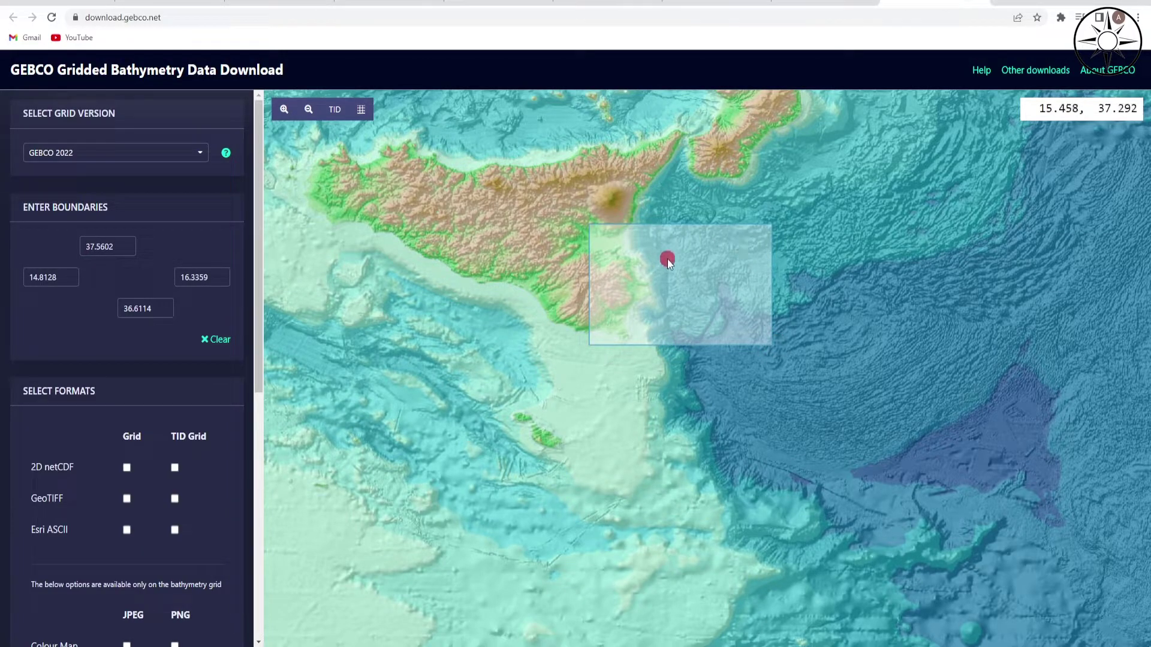
pyautogui.moveTo(843, 285); pyautogui.dragTo(847, 343)
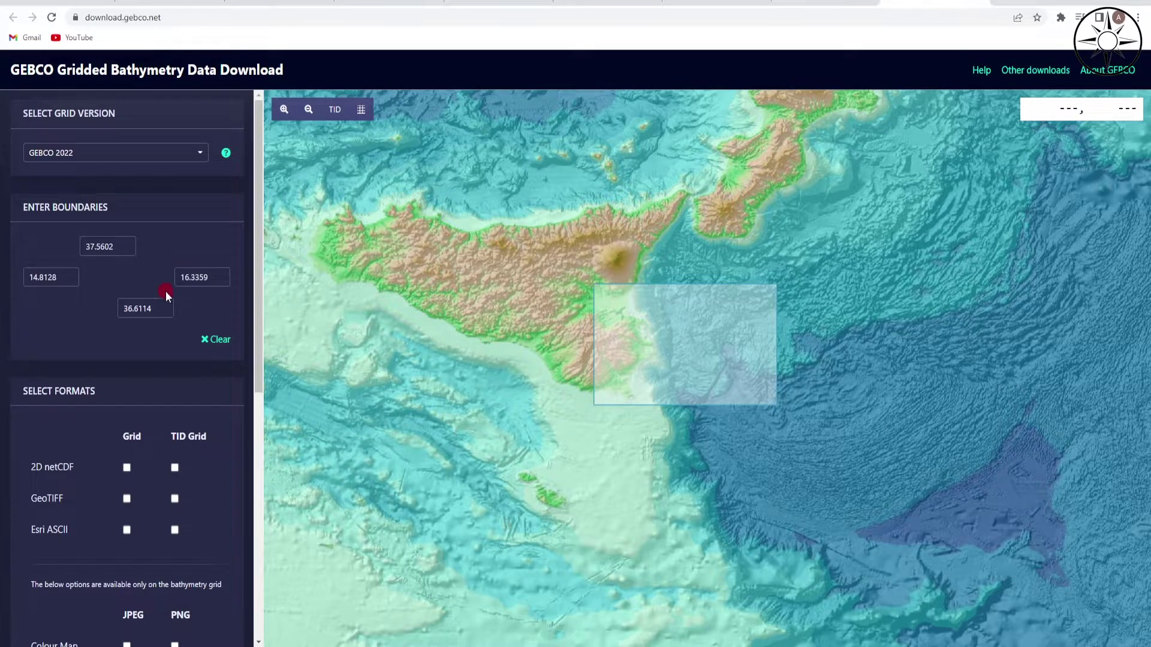
pyautogui.scroll(-1, 166, 290)
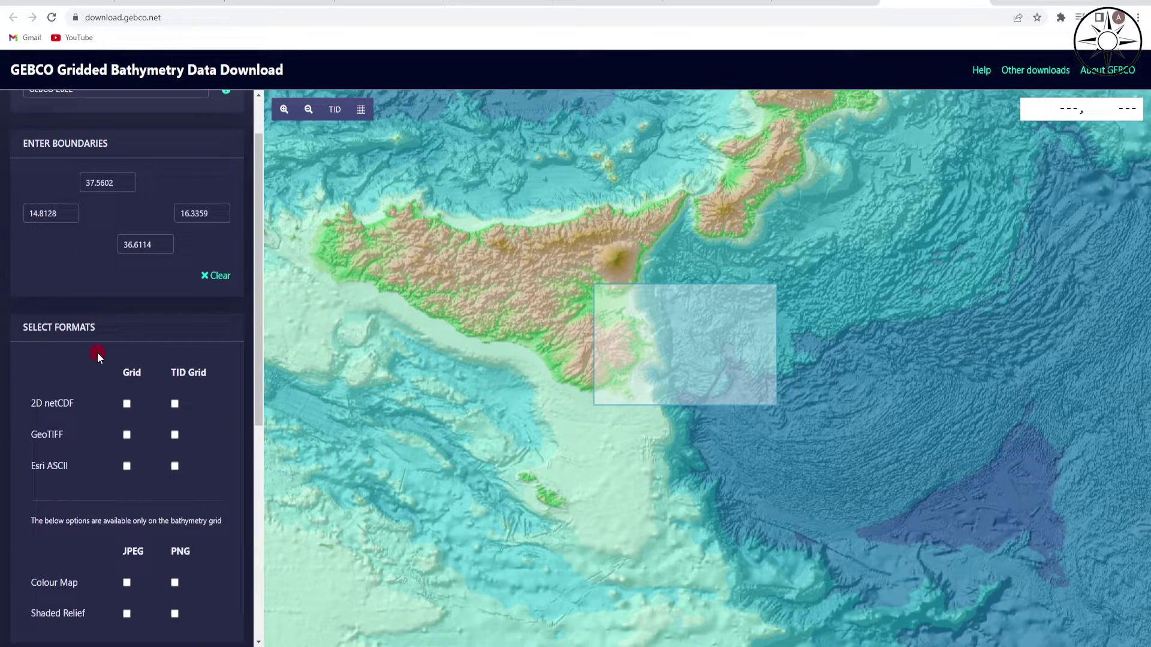
# - Choose GeoTIFF format, add the Sicily area to the basket, and view the basket
pyautogui.scroll(-1, 97, 353)
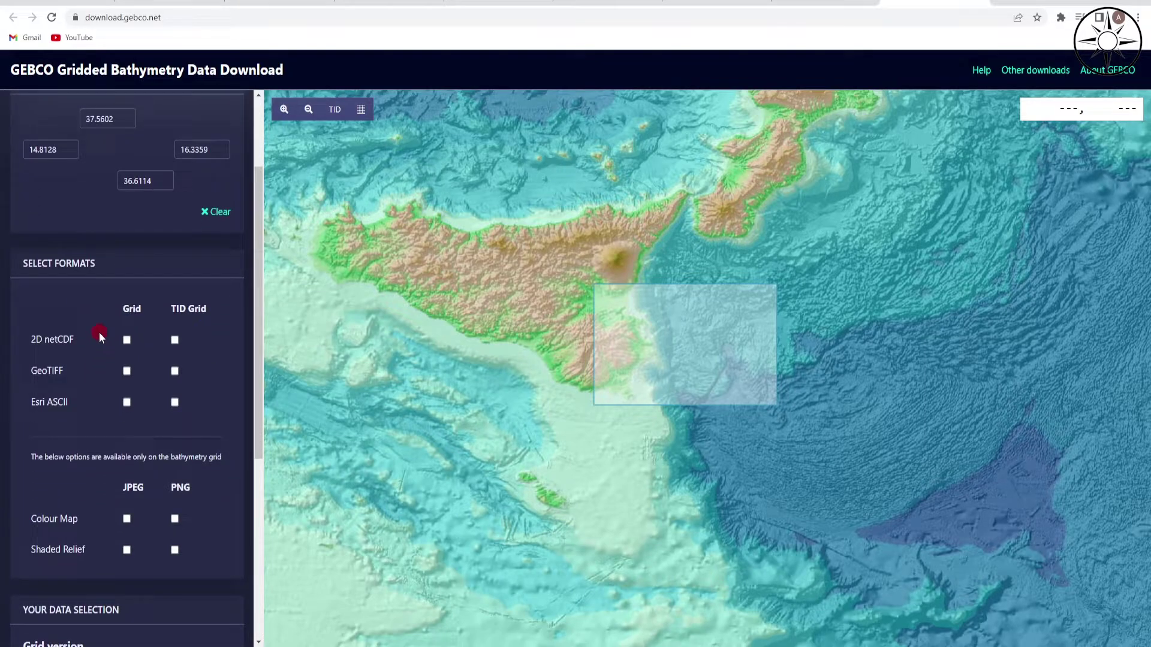
pyautogui.click(126, 372)
pyautogui.scroll(-2, 197, 353)
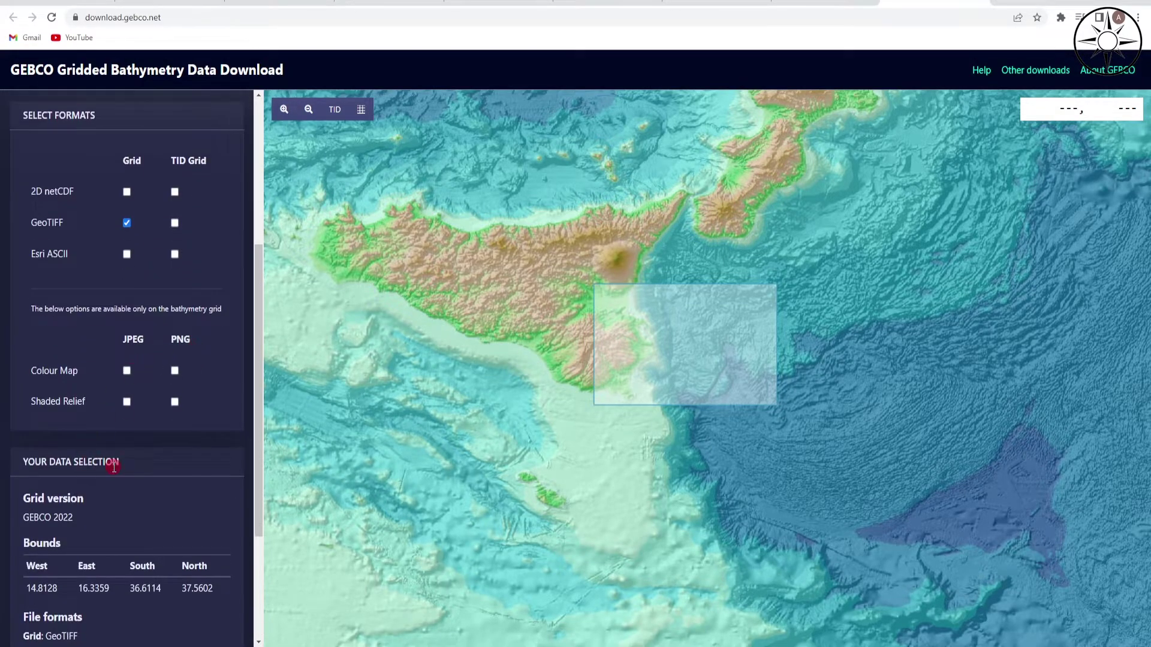
pyautogui.scroll(-3, 136, 448)
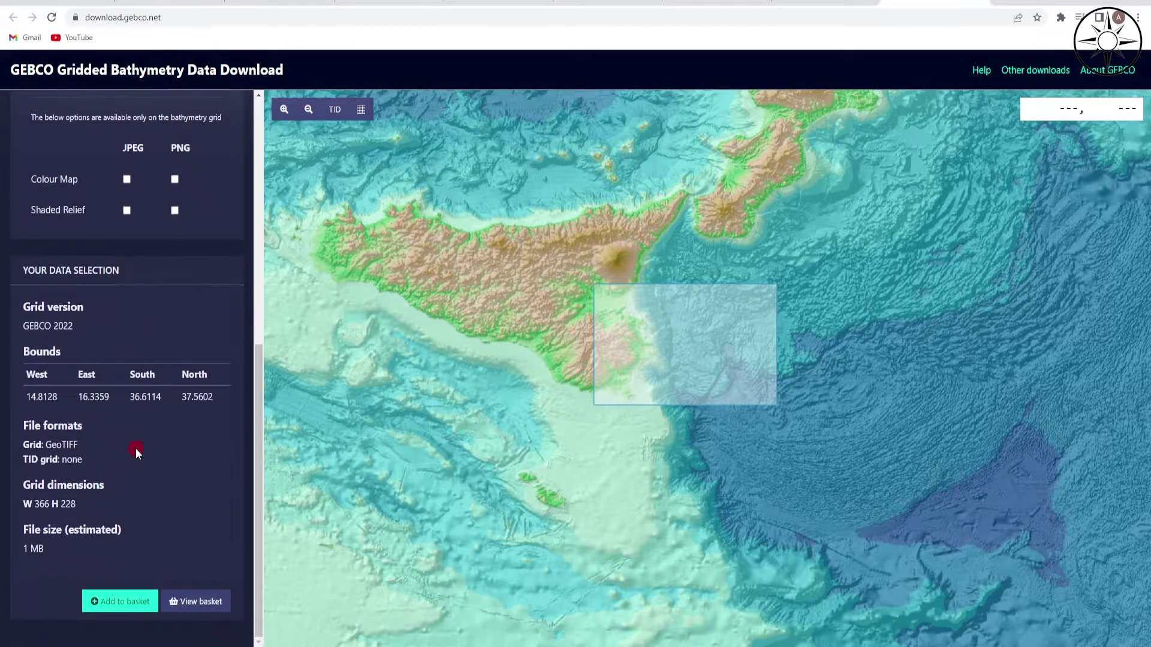
pyautogui.click(132, 601)
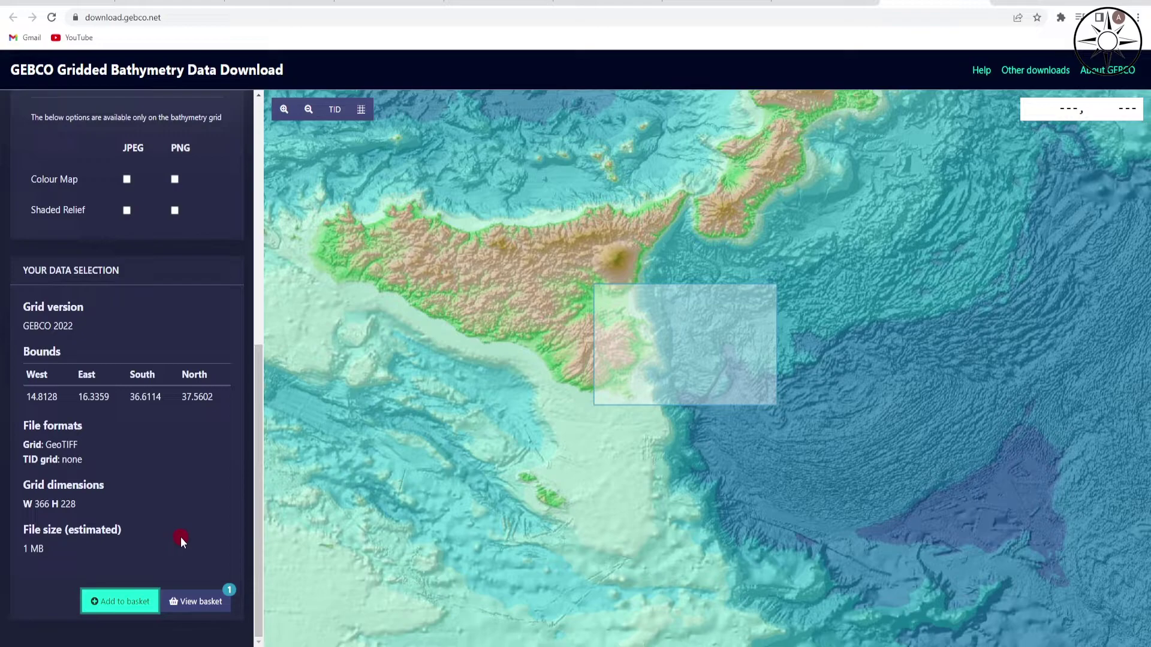
pyautogui.click(209, 607)
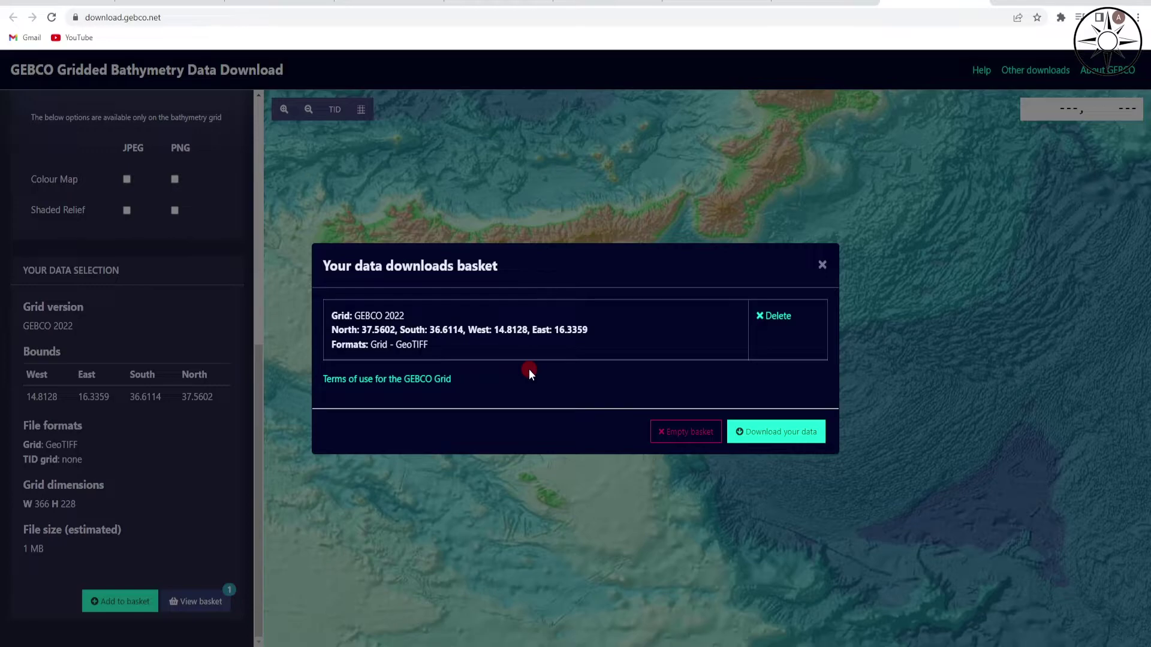
# - Download the basket's GEBCO 2022 GeoTIFF grid as a ZIP archive
pyautogui.click(790, 436)
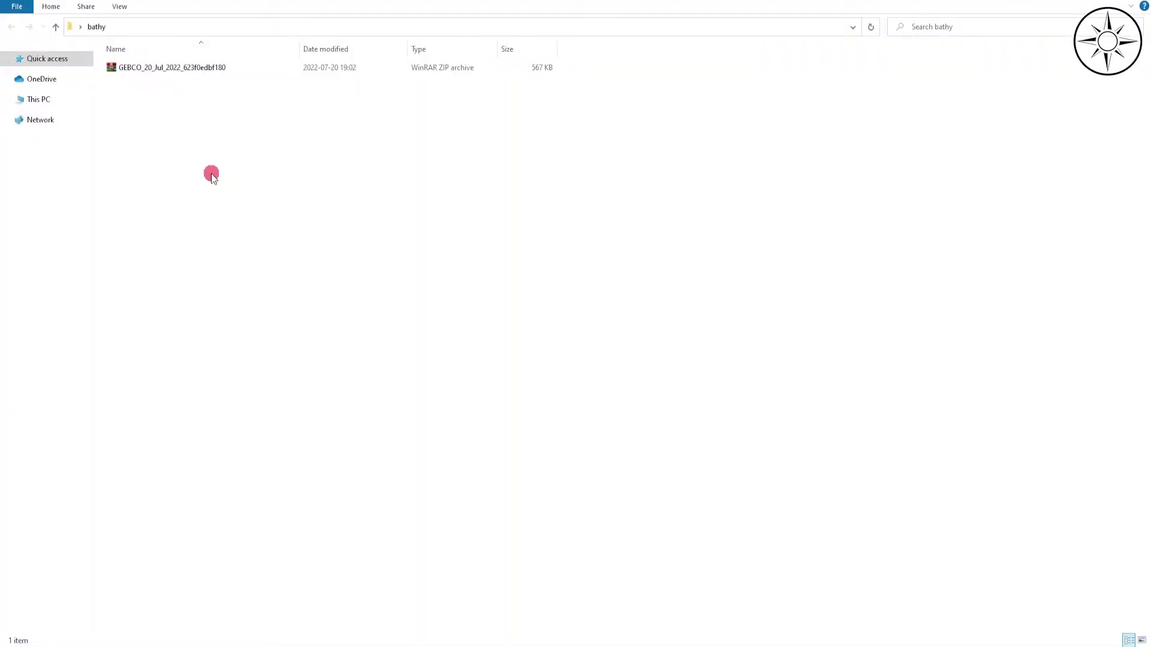
# - Extract the GEBCO ZIP in the bathy folder and open the resulting GEBCO folder
pyautogui.click(192, 70)
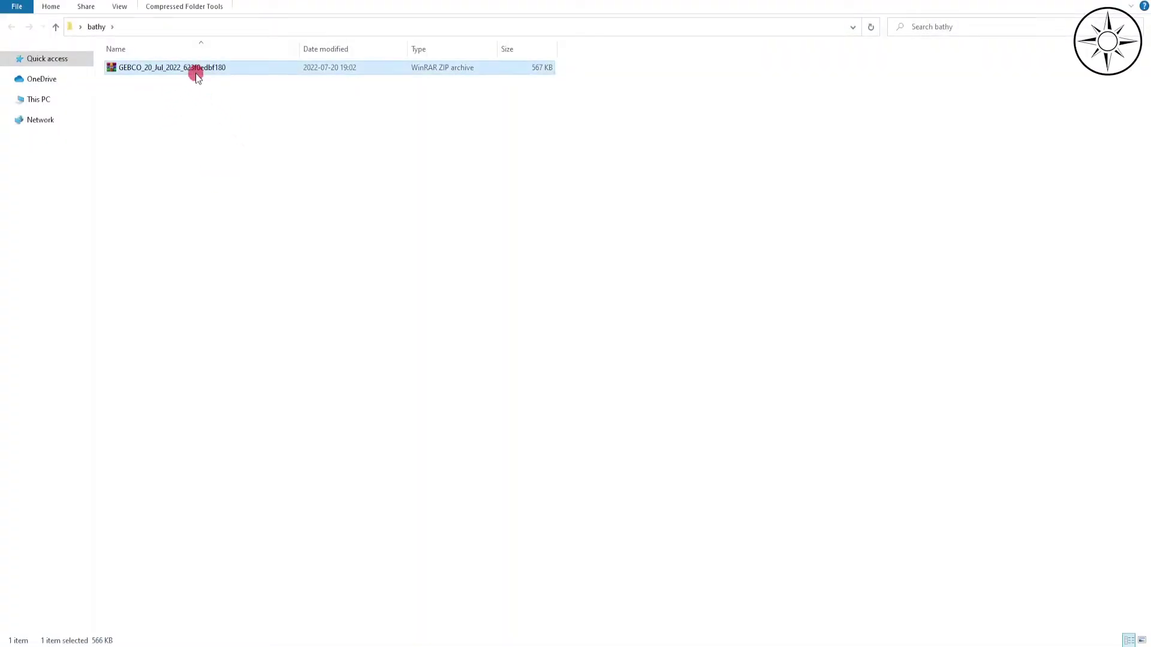
pyautogui.rightClick(195, 72)
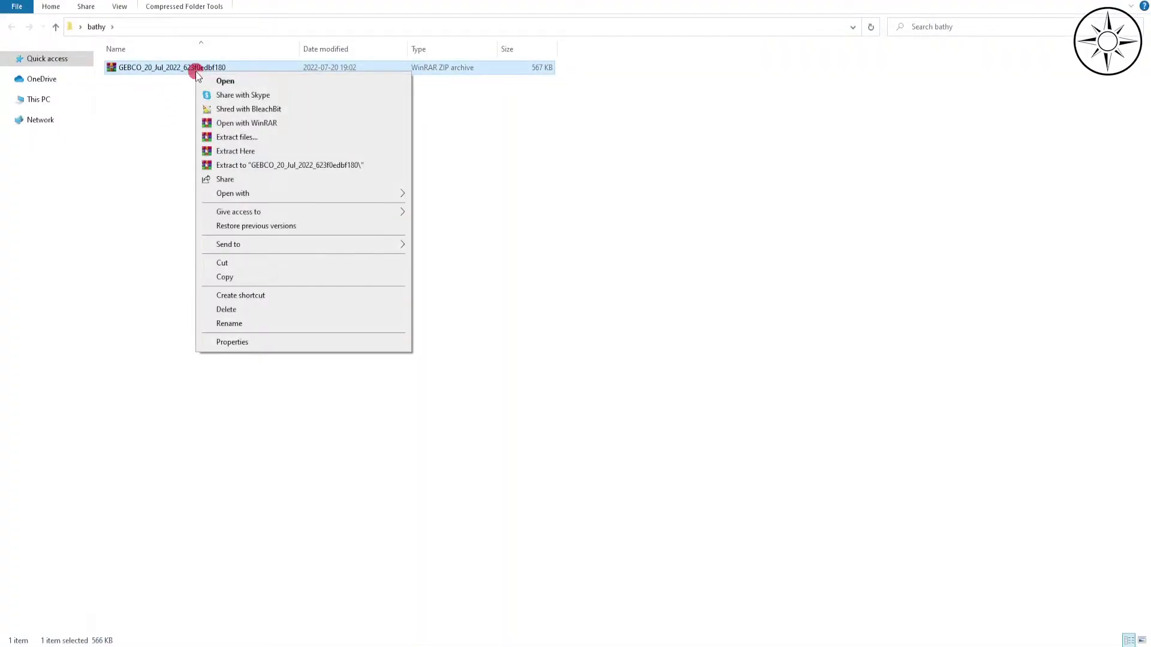
pyautogui.click(275, 153)
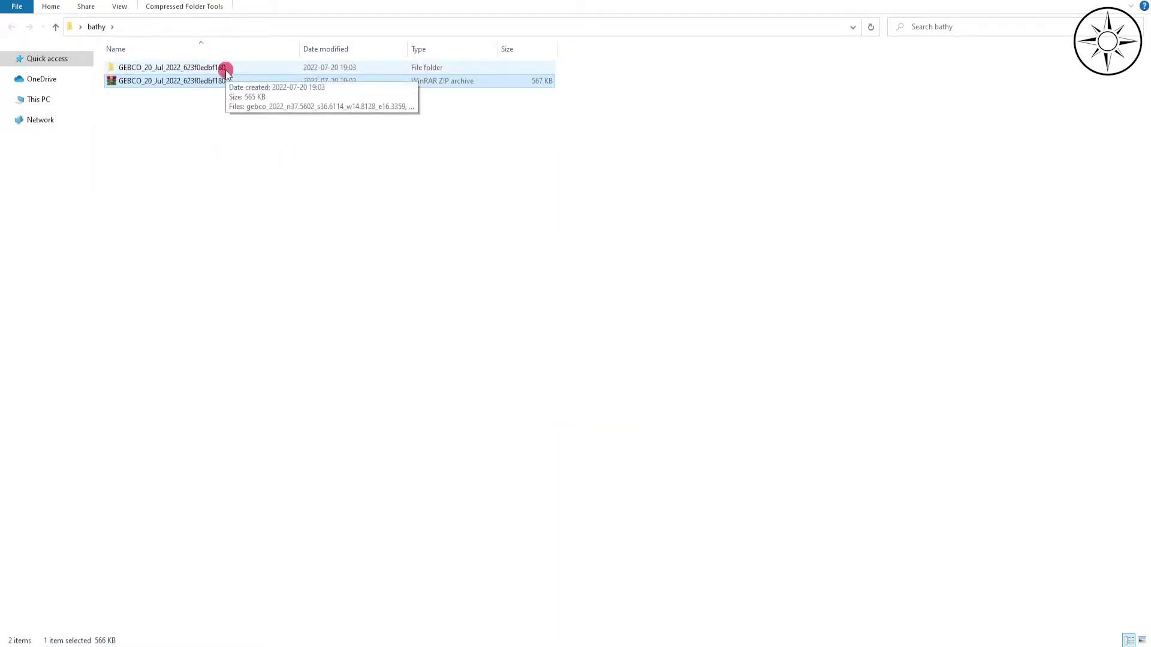
pyautogui.click(217, 67)
pyautogui.doubleClick(217, 68)
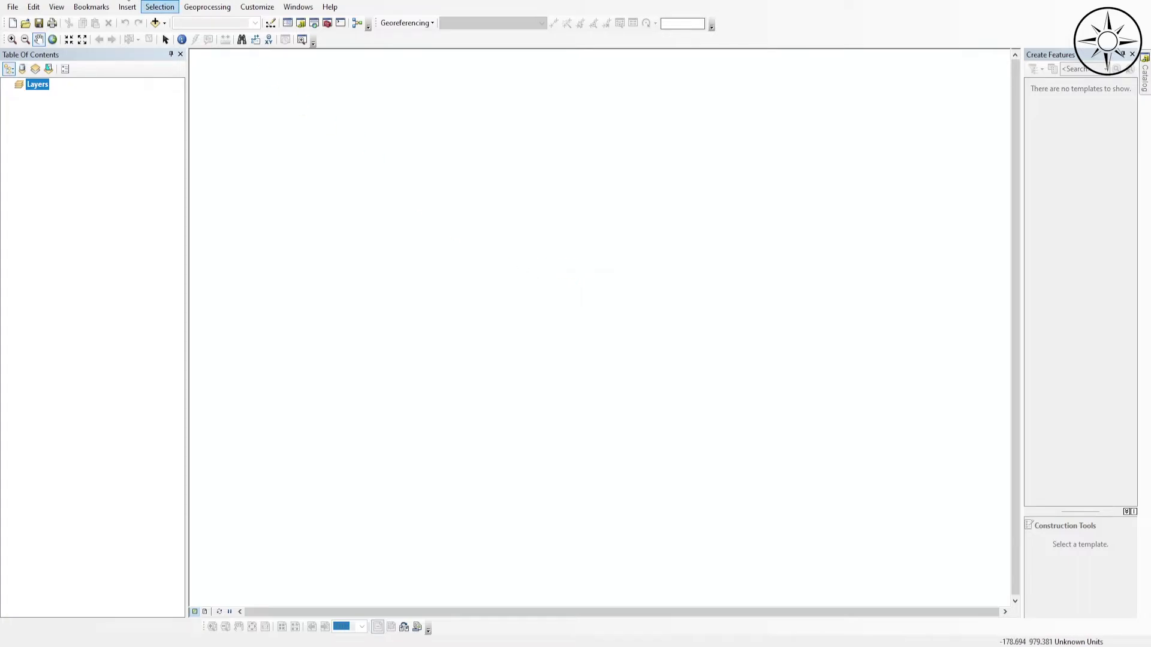
# - Add gebco_2022_n37.5602_s36.6114_w14.8128_e16.3359.tif to the map as a raster layer
pyautogui.click(156, 23)
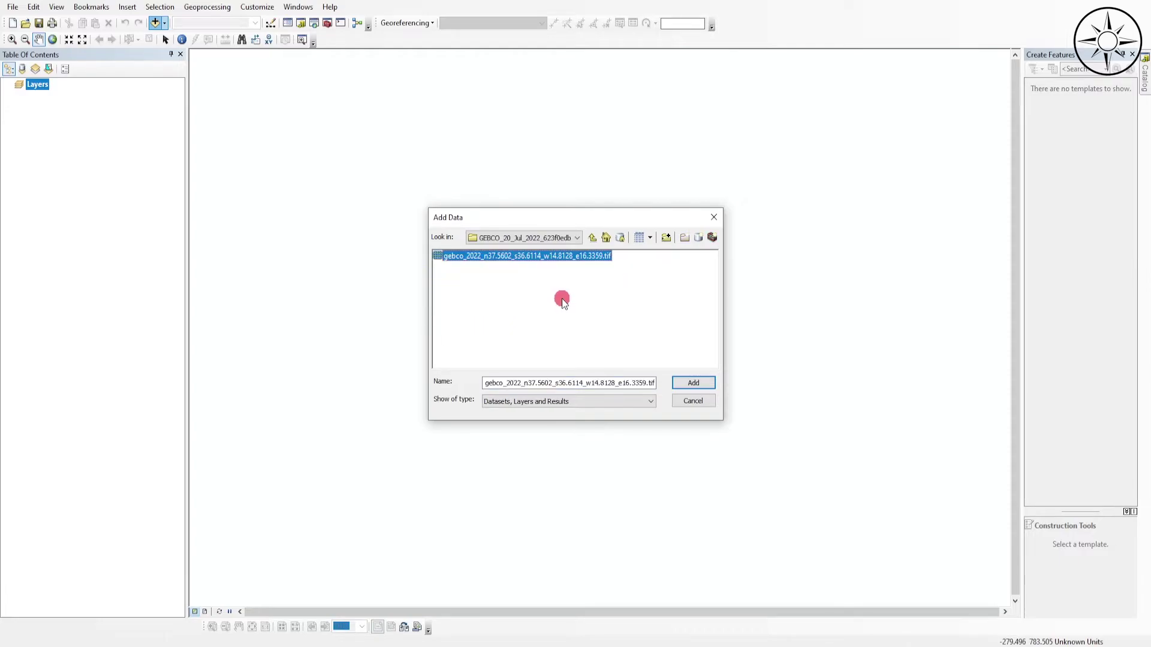
pyautogui.click(551, 295)
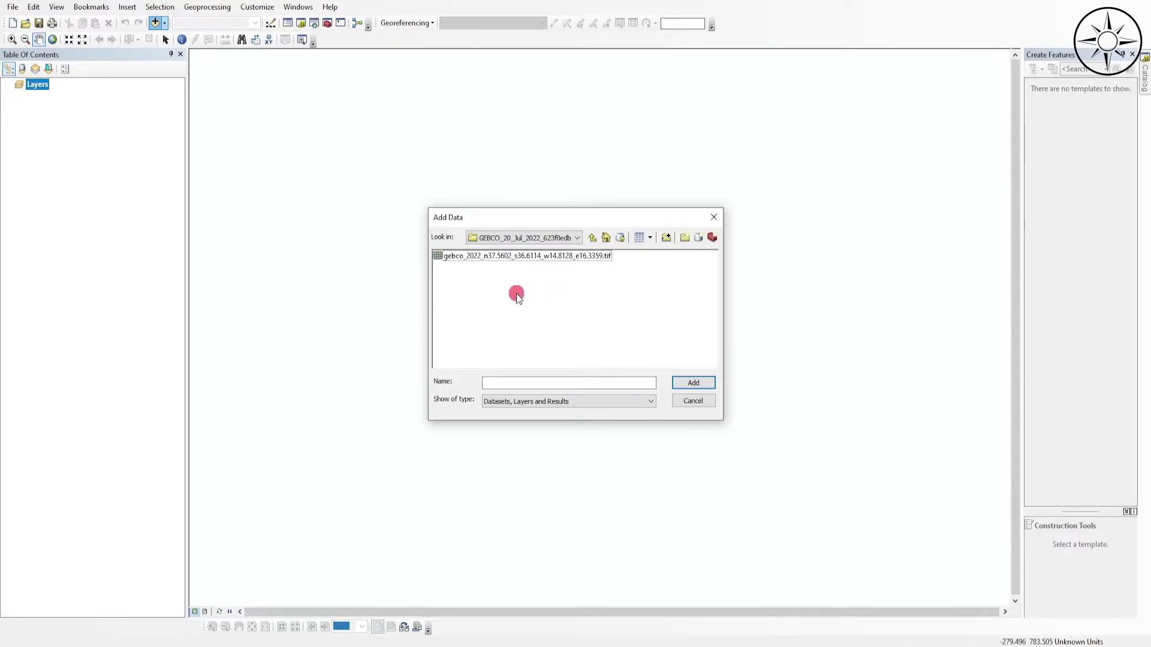
pyautogui.click(503, 258)
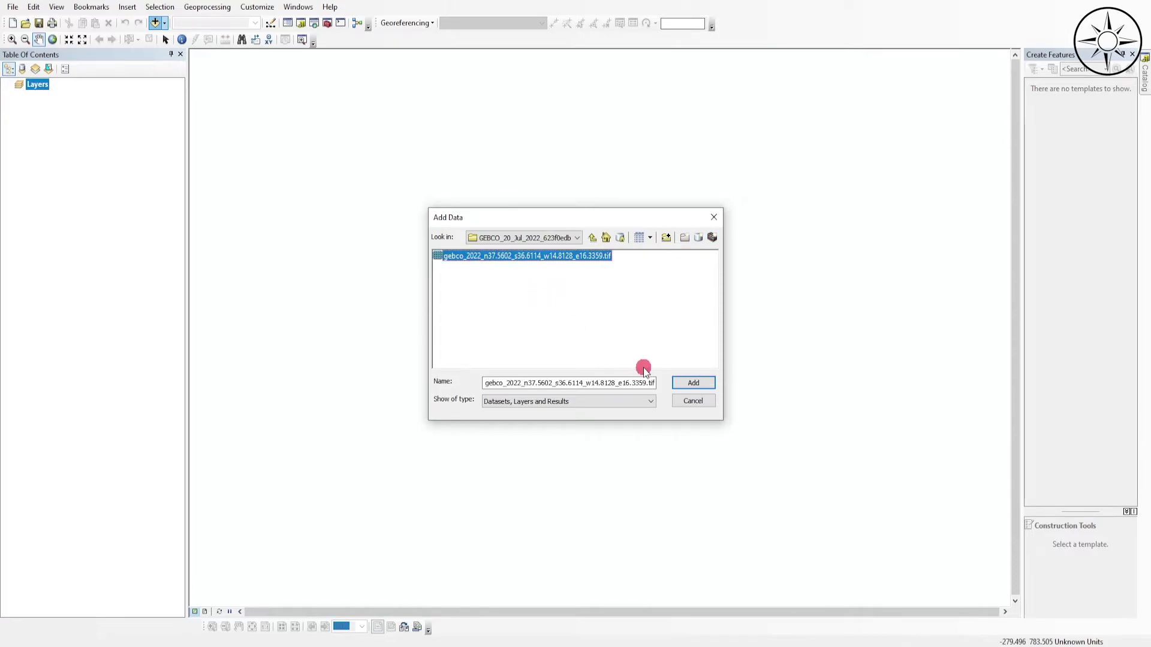
pyautogui.click(696, 383)
pyautogui.scroll(1, 697, 385)
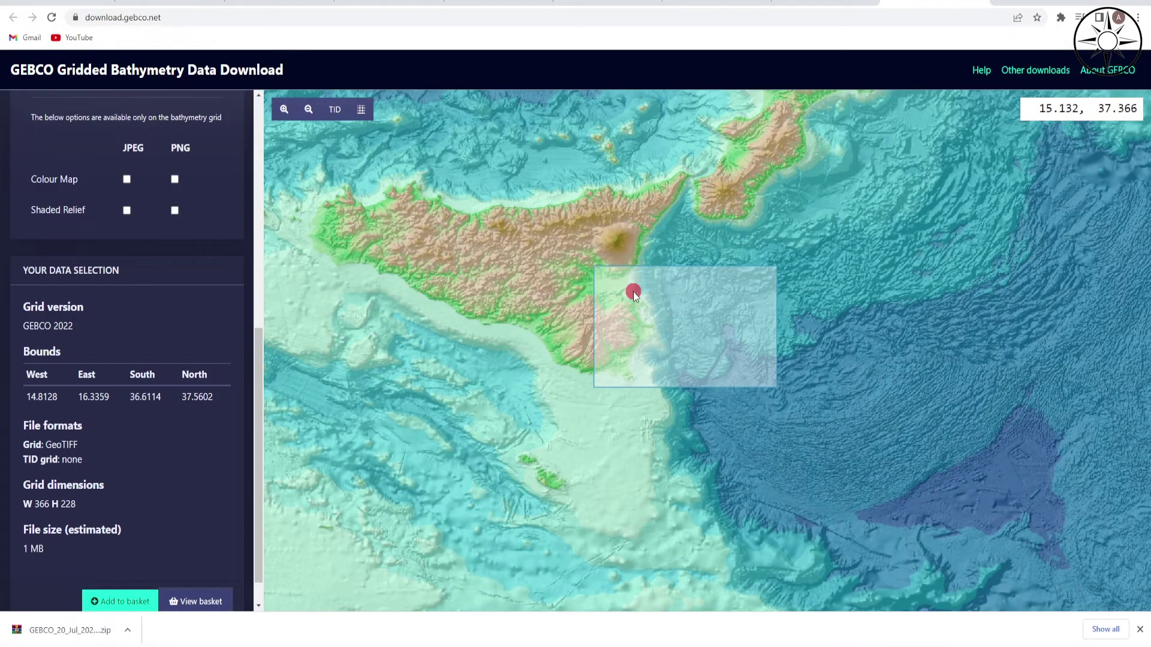
pyautogui.scroll(1, 633, 291)
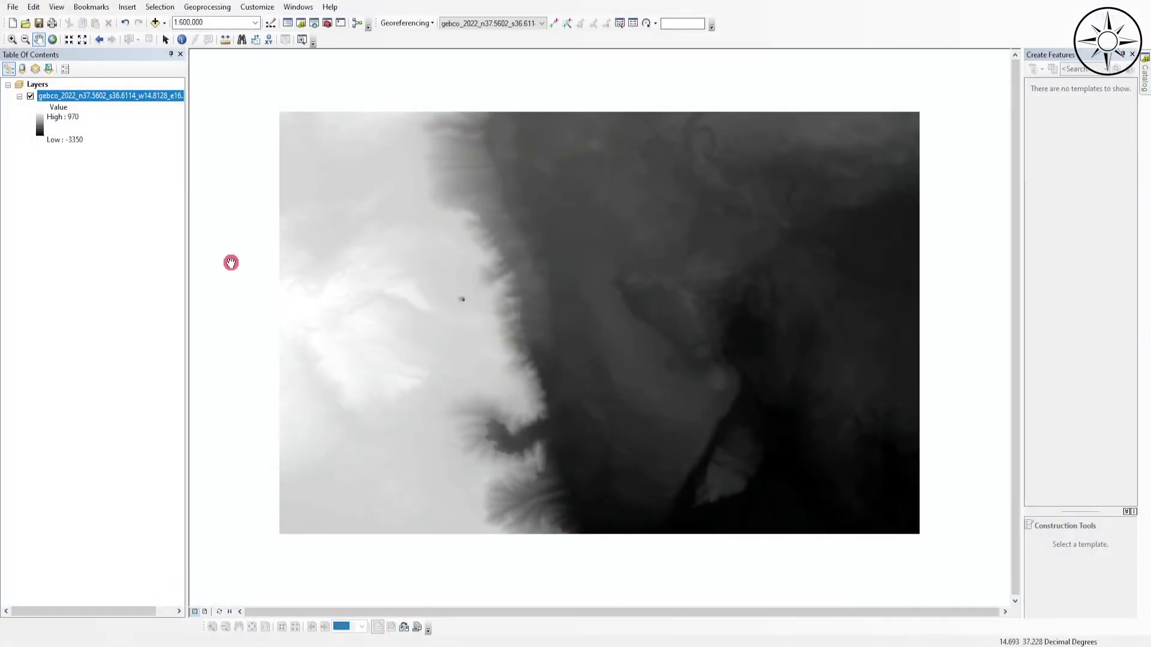
# - Recolour the GEBCO raster with the green-yellow-red ramp, green at 970 to red at -3350
pyautogui.click(40, 124)
pyautogui.click(143, 162)
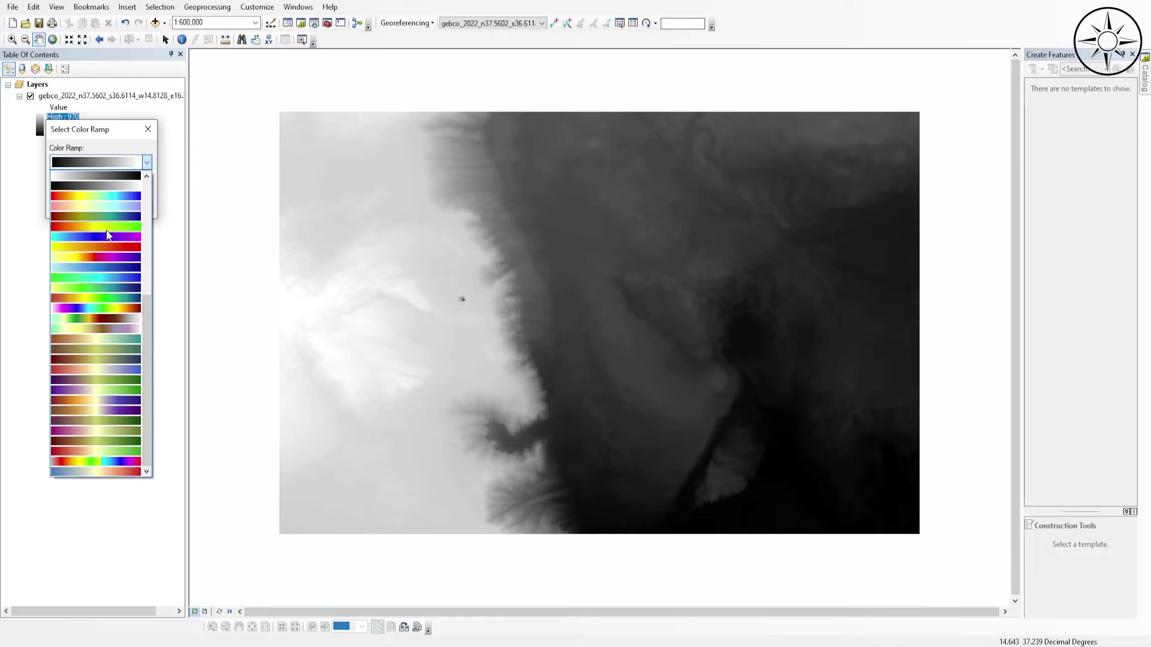
pyautogui.click(102, 227)
pyautogui.click(71, 206)
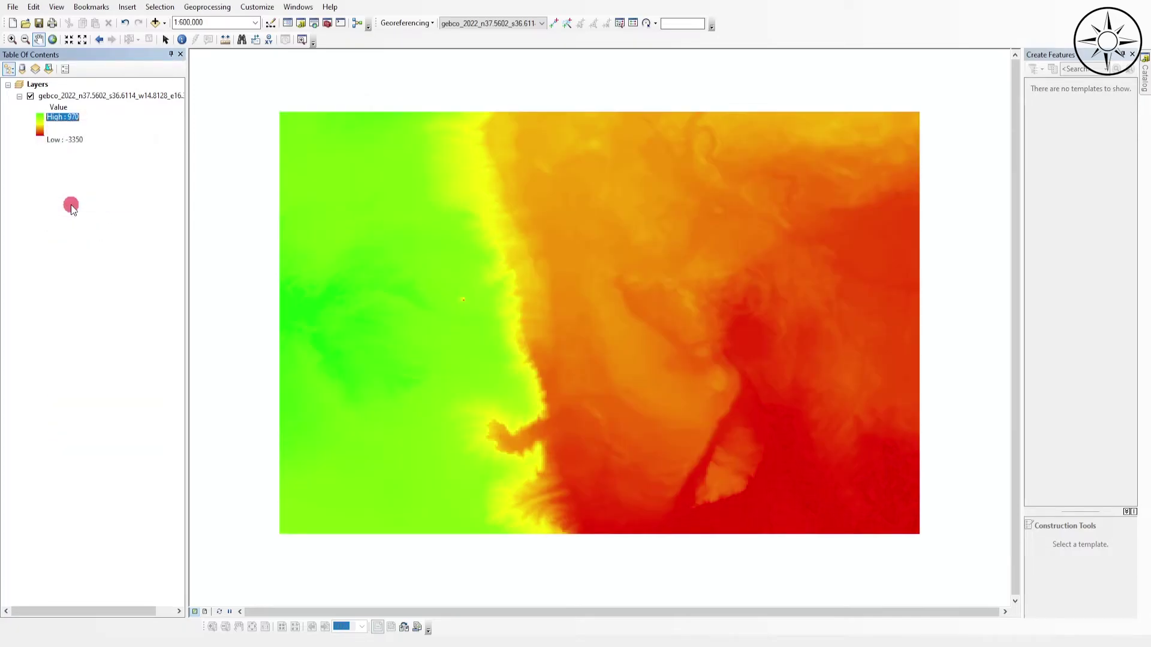
pyautogui.click(55, 127)
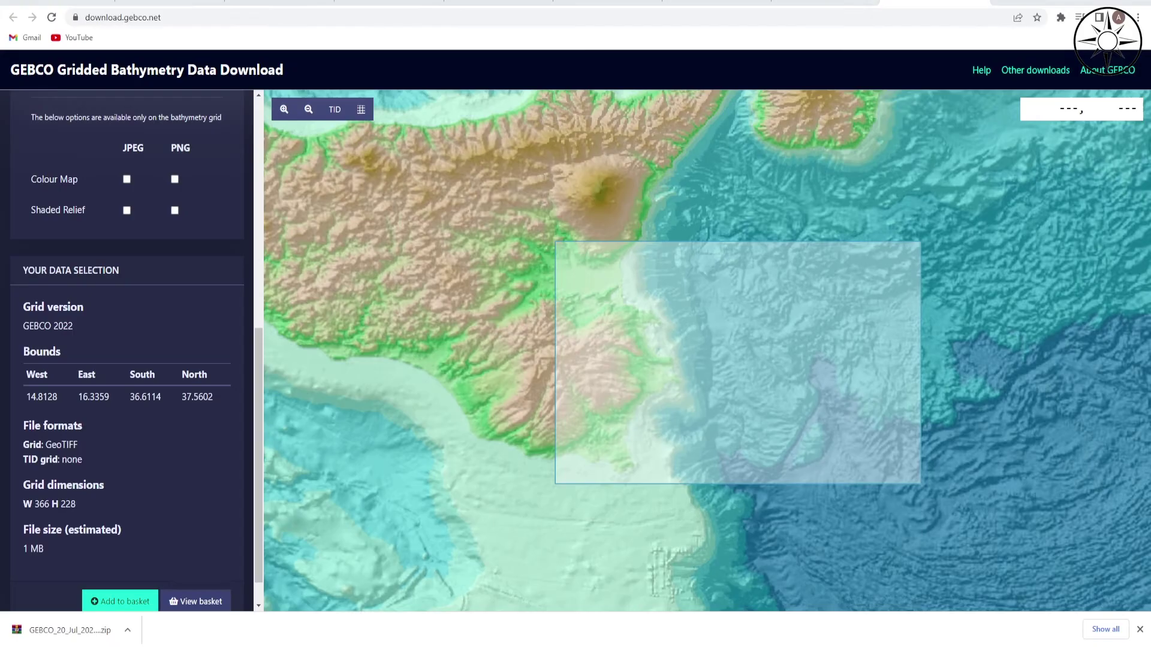
pyautogui.click(336, 643)
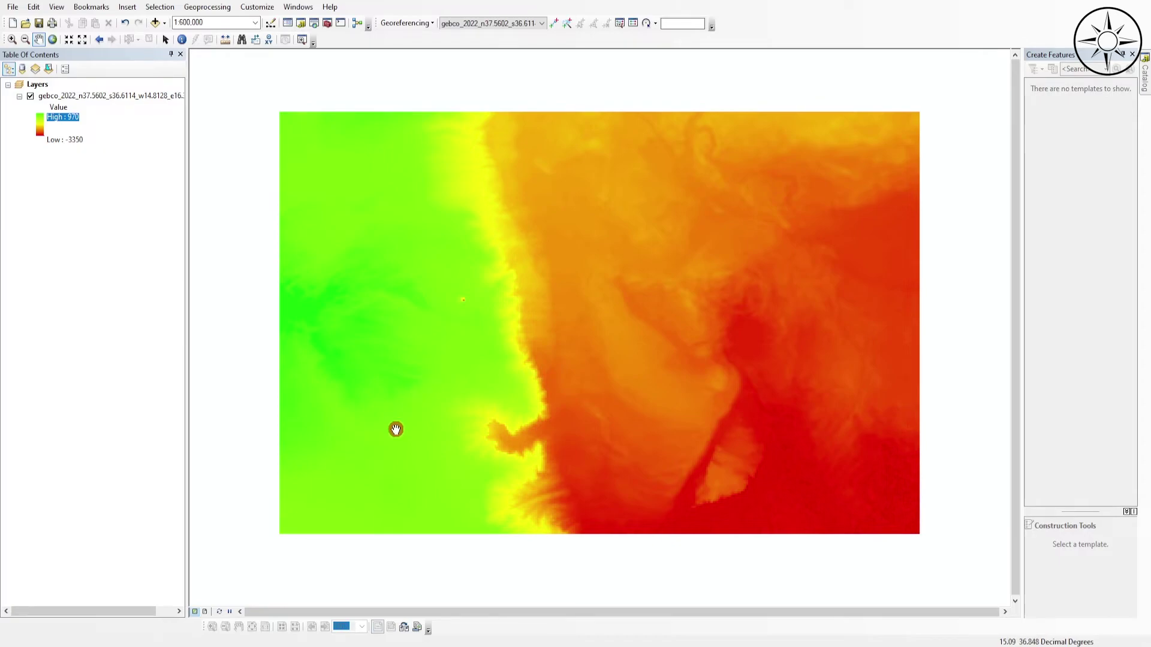
pyautogui.click(84, 177)
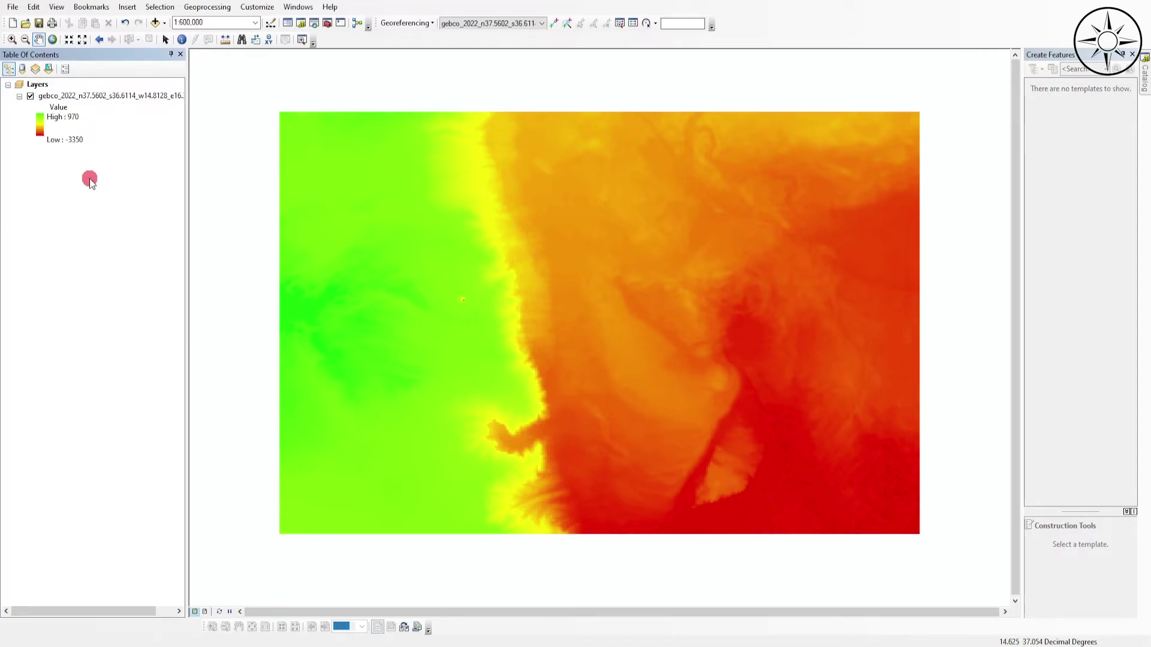